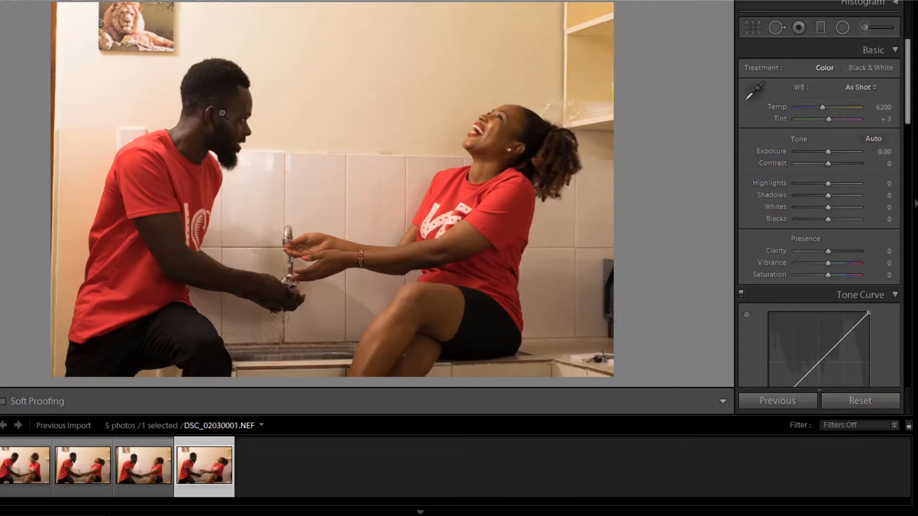
- Set the photo's white balance to a temperature of 6369 and a tint of −1
click(483, 135)
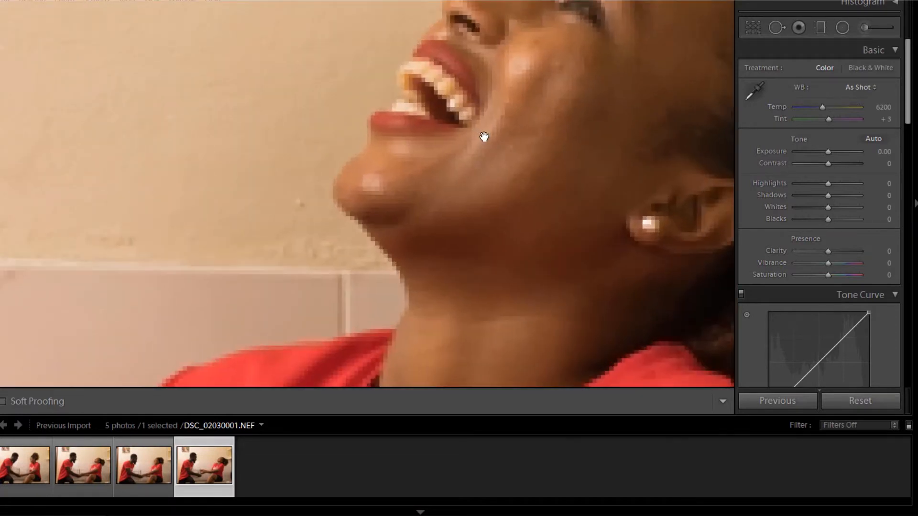
click(484, 137)
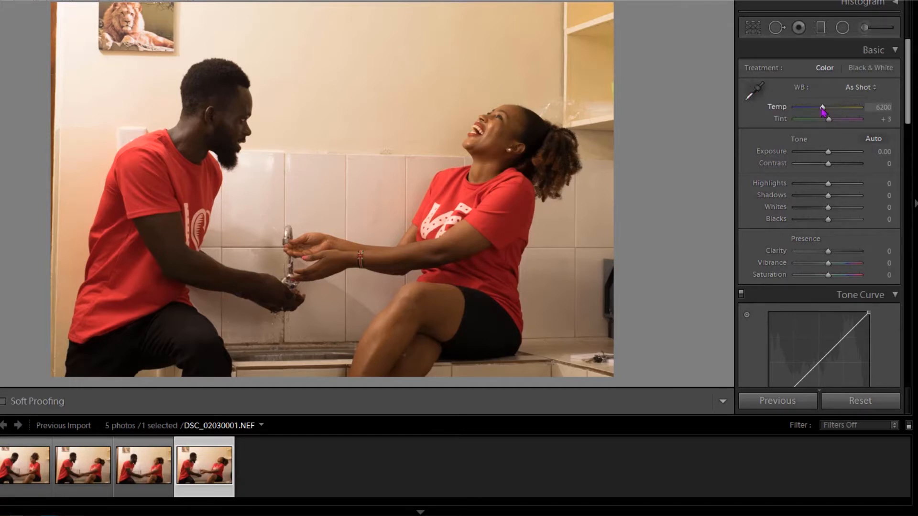
drag(823, 109, 825, 110)
drag(830, 122, 831, 123)
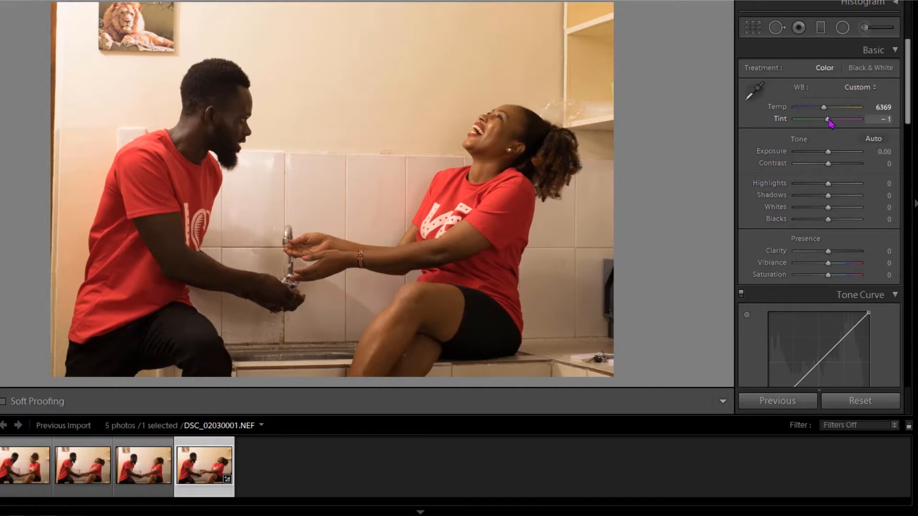
double_click(781, 125)
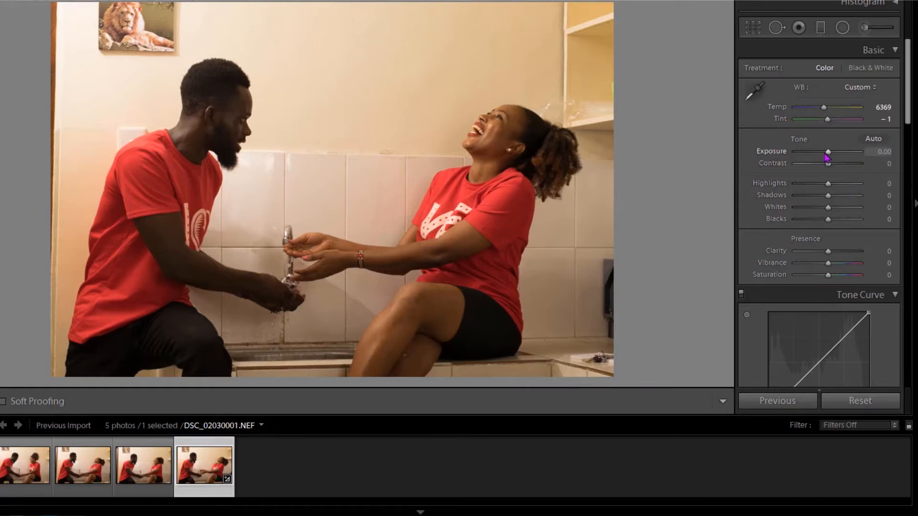
- Set the photo's exposure to +0.34, contrast to −1 and highlights to −90
drag(827, 158, 830, 158)
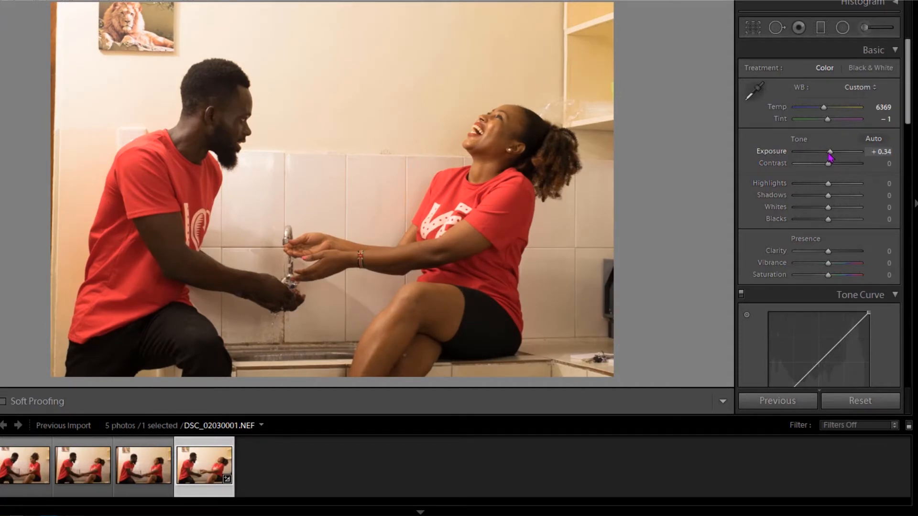
drag(827, 166, 827, 167)
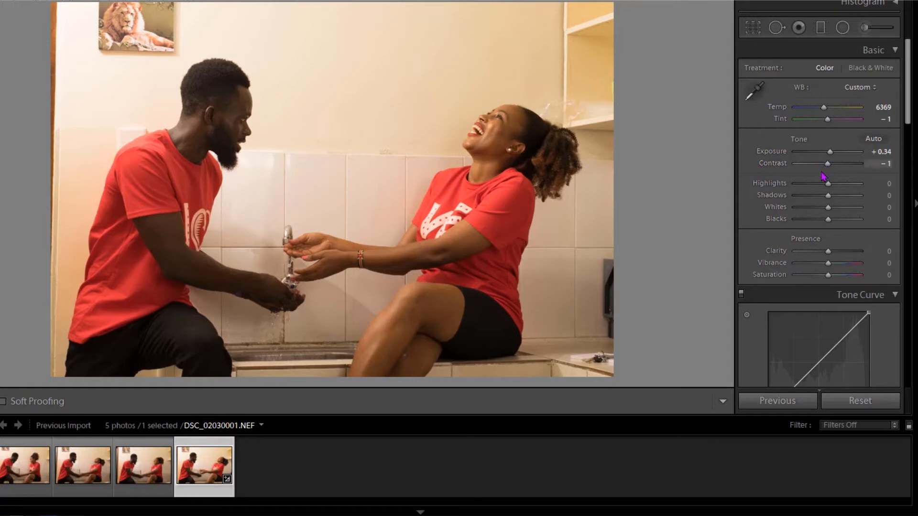
drag(826, 185, 862, 203)
double_click(861, 201)
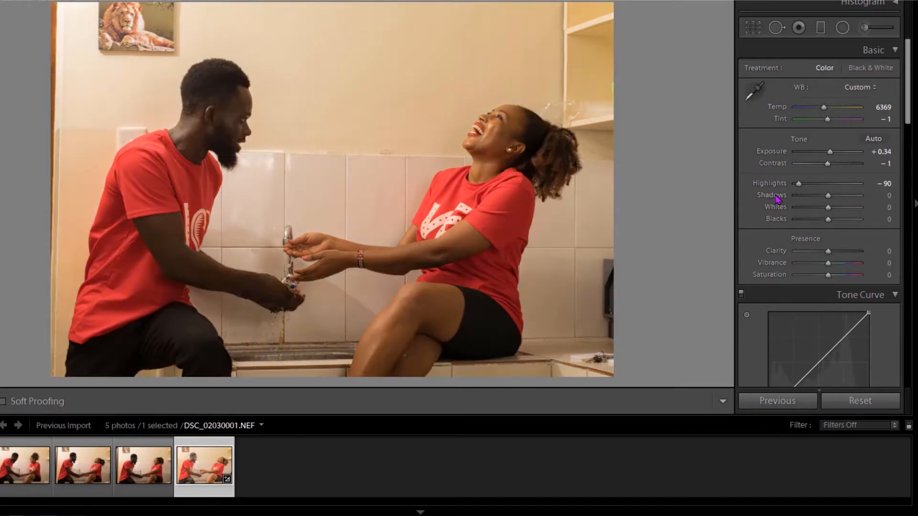
- Set shadows to +34, whites to +17 and blacks to −26, and check the man's face up close
drag(828, 200, 836, 202)
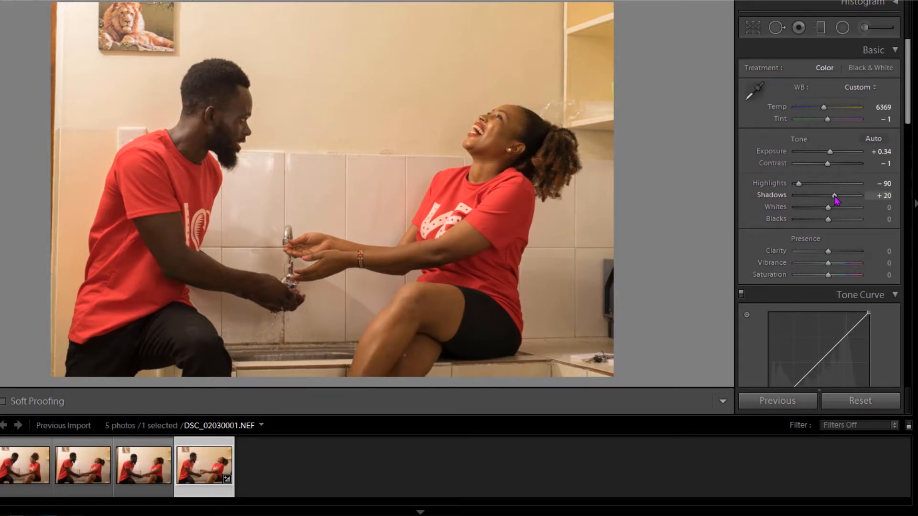
drag(836, 197, 821, 222)
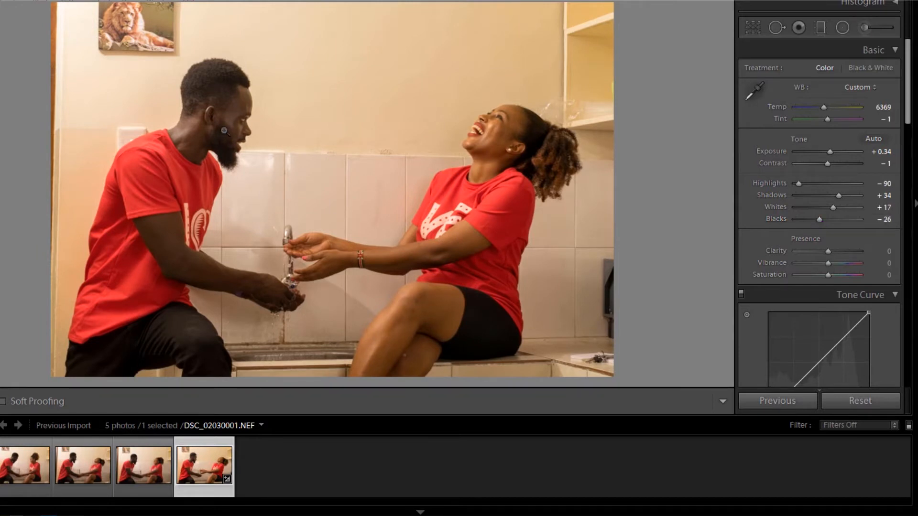
click(222, 130)
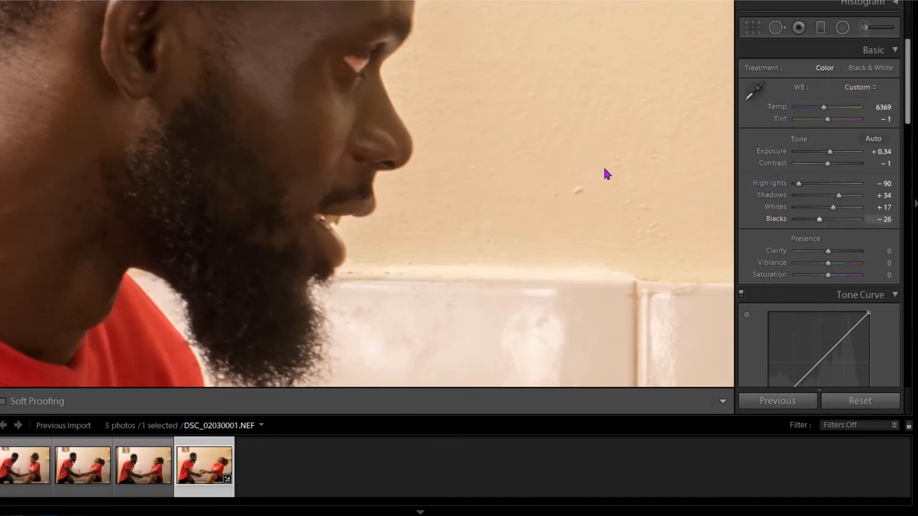
click(167, 184)
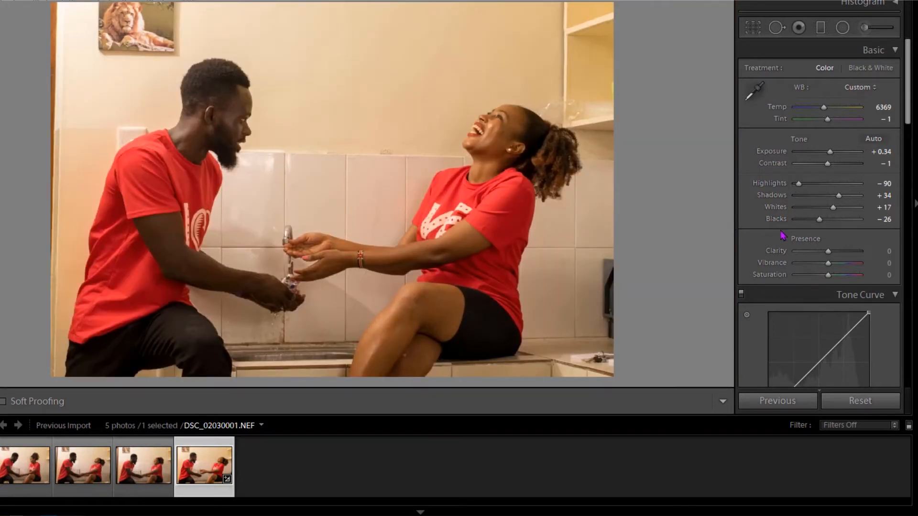
- Set the photo's vibrance to +11 and clarity to +5
scroll(769, 222, down, 3)
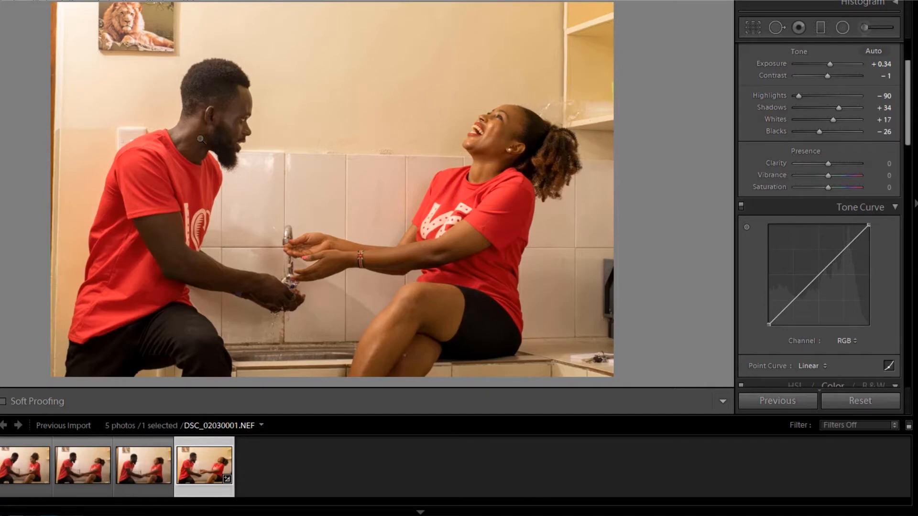
click(215, 109)
click(323, 137)
drag(830, 182, 833, 183)
drag(829, 165, 829, 165)
- Shape the RGB tone curve into a slight S with points at 74.1 / 75.3 % and 26.3 / 23.9 %
scroll(787, 208, down, 5)
scroll(787, 210, up, 2)
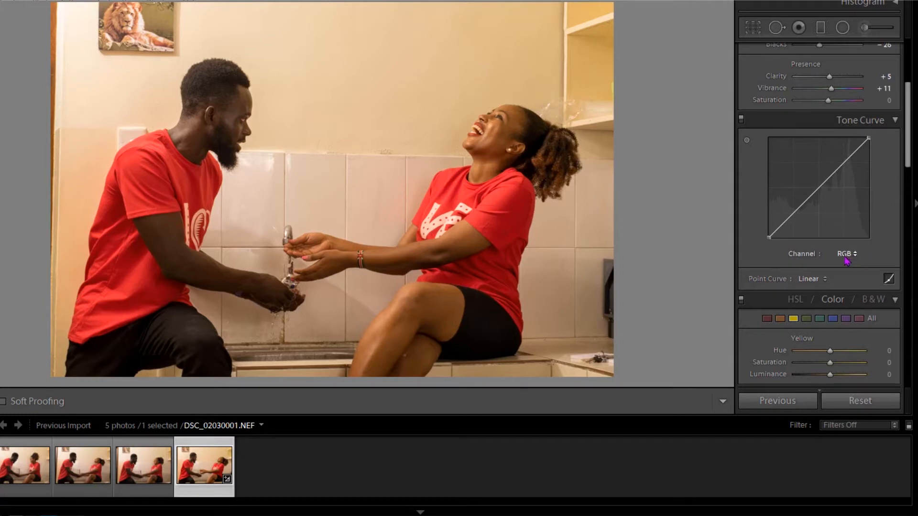
click(844, 162)
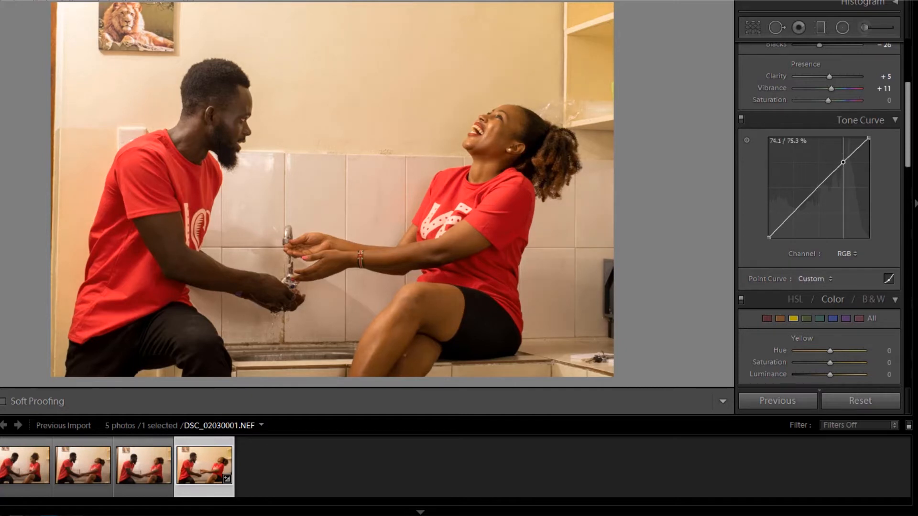
click(796, 210)
drag(795, 214, 795, 211)
drag(794, 212, 795, 214)
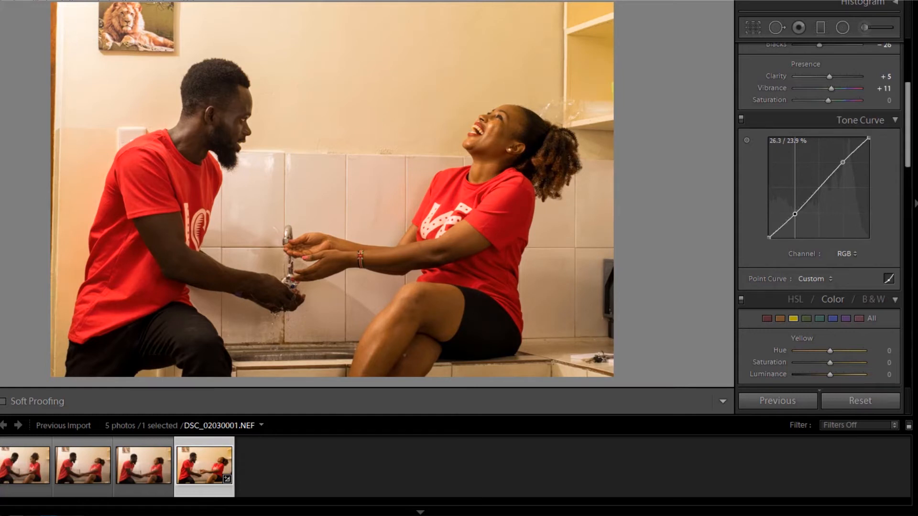
- Reduce the saturation of the red color range to −16 to tone down the shirts
scroll(914, 185, down, 3)
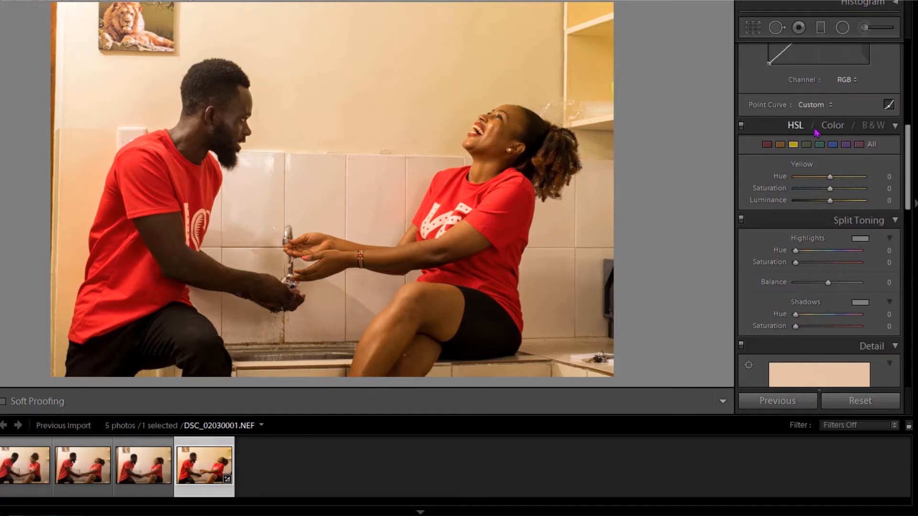
click(794, 126)
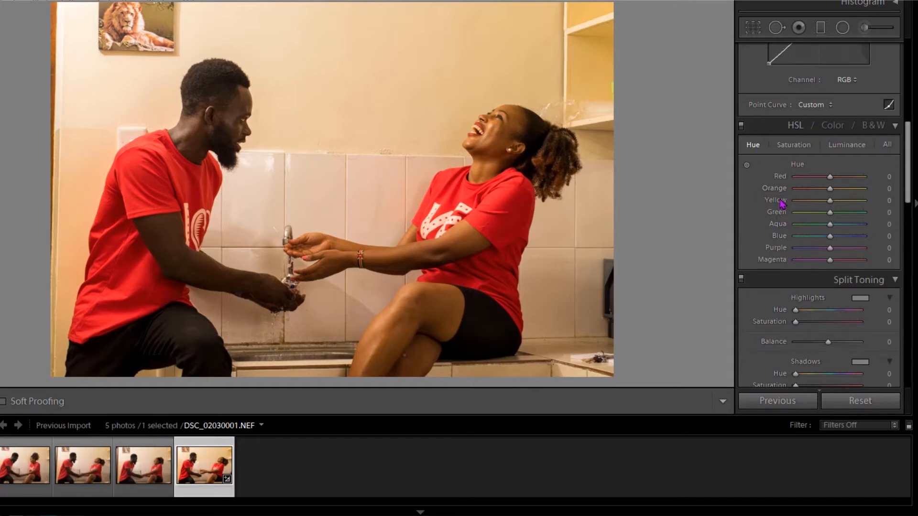
click(833, 126)
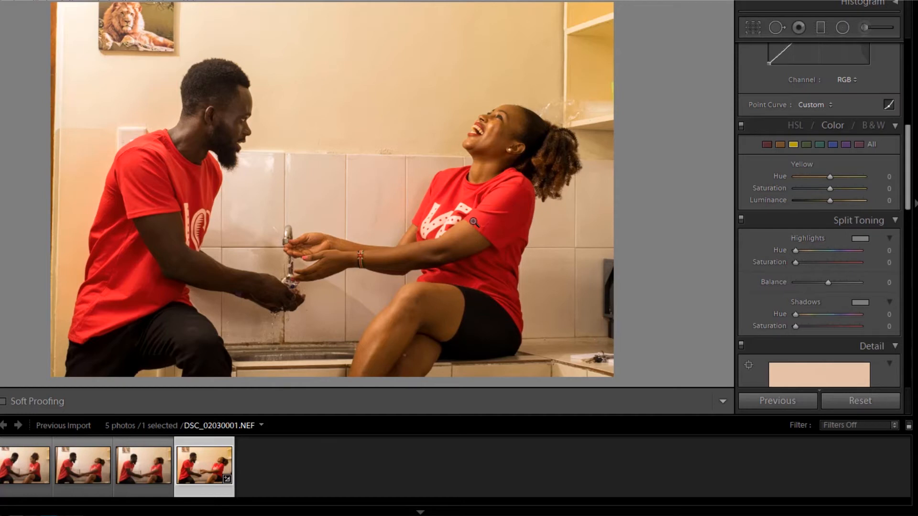
click(766, 145)
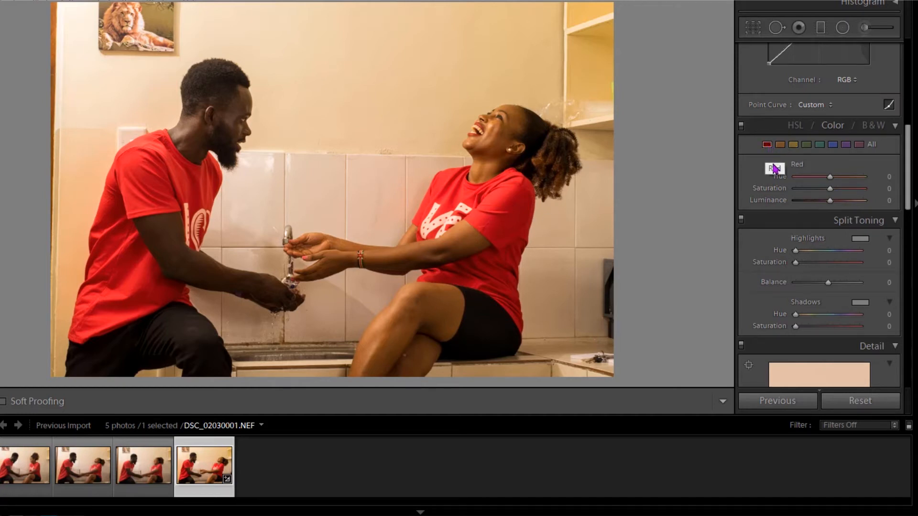
click(493, 209)
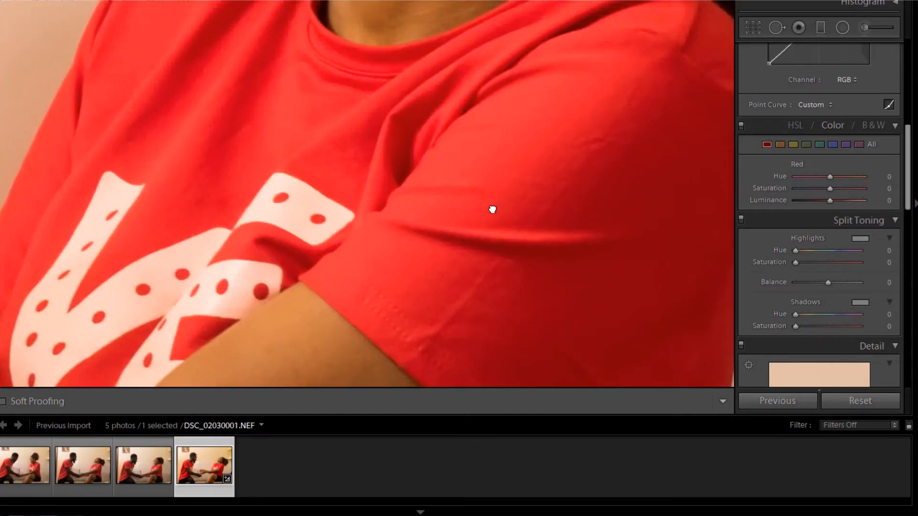
click(493, 208)
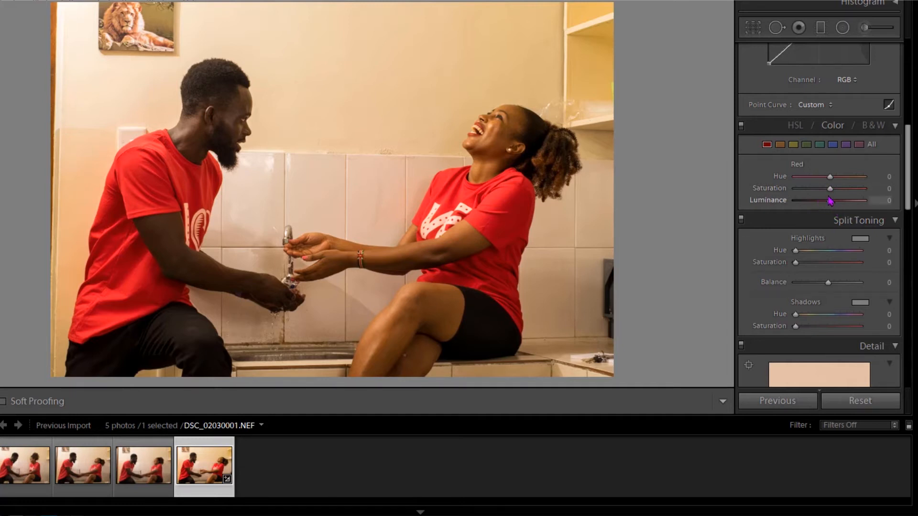
drag(830, 192, 825, 195)
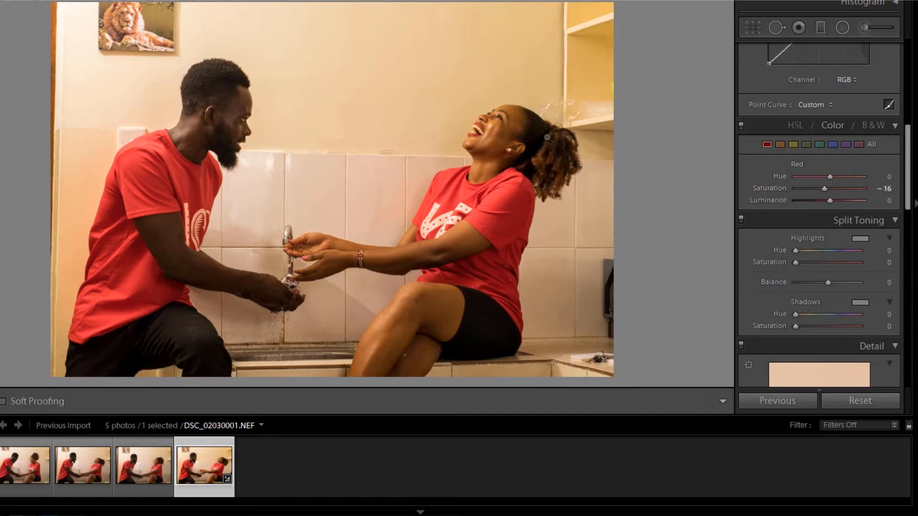
- Set the orange color range's saturation to +3 and the yellow range's saturation to −28
click(492, 128)
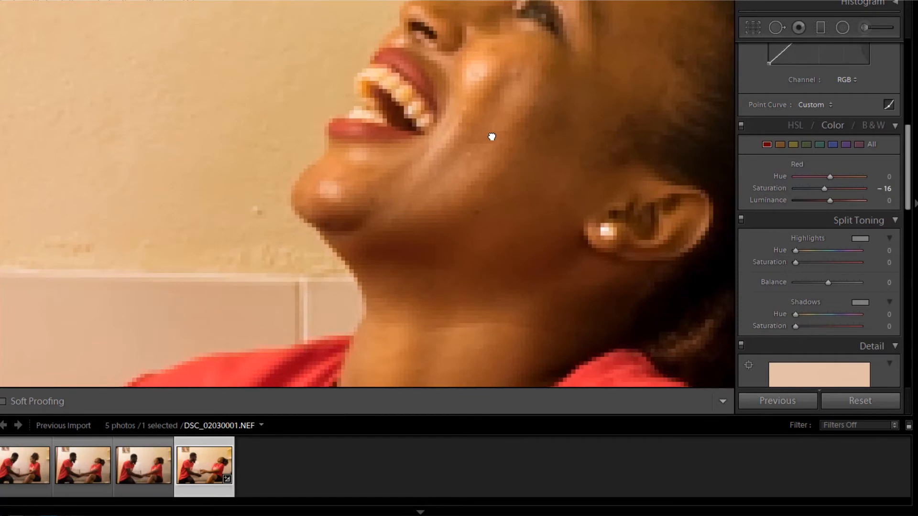
click(780, 144)
click(474, 149)
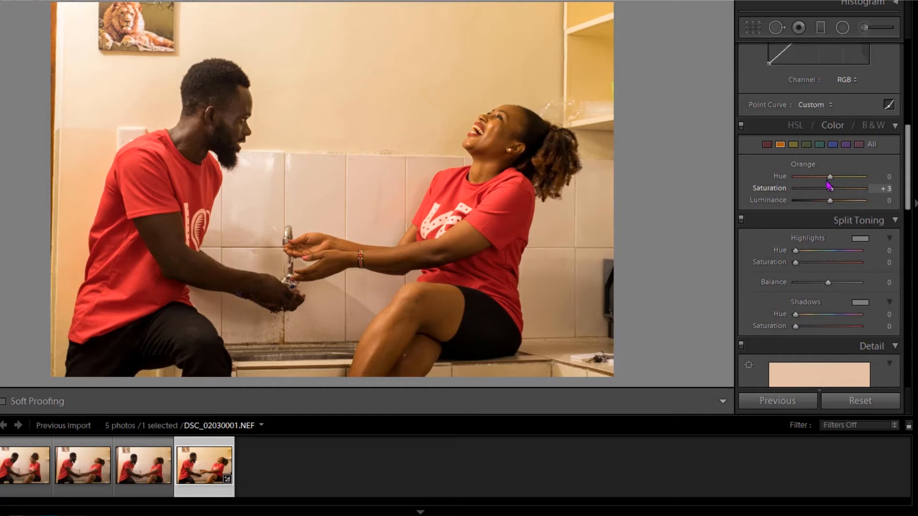
click(793, 145)
drag(826, 191, 815, 193)
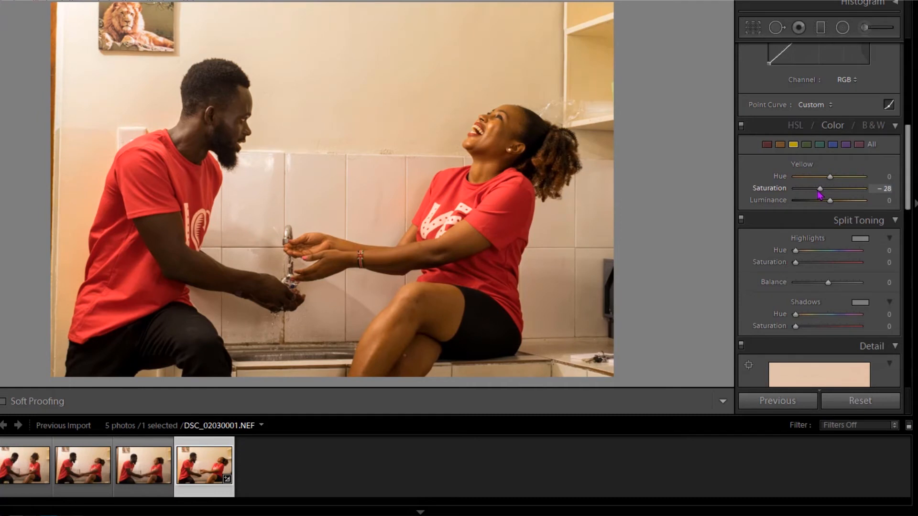
- Set sharpening masking to 29, with noise reduction at luminance 11 and color 100
scroll(819, 193, down, 6)
double_click(777, 244)
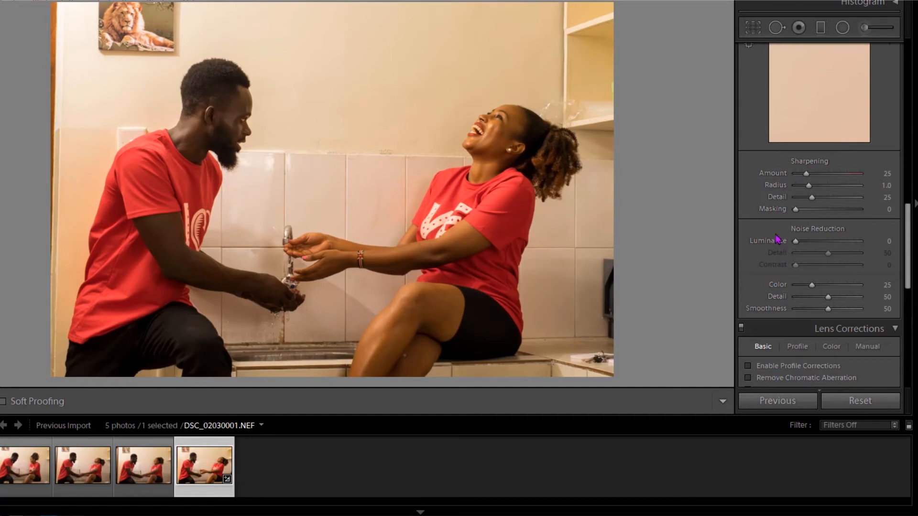
key(alt)
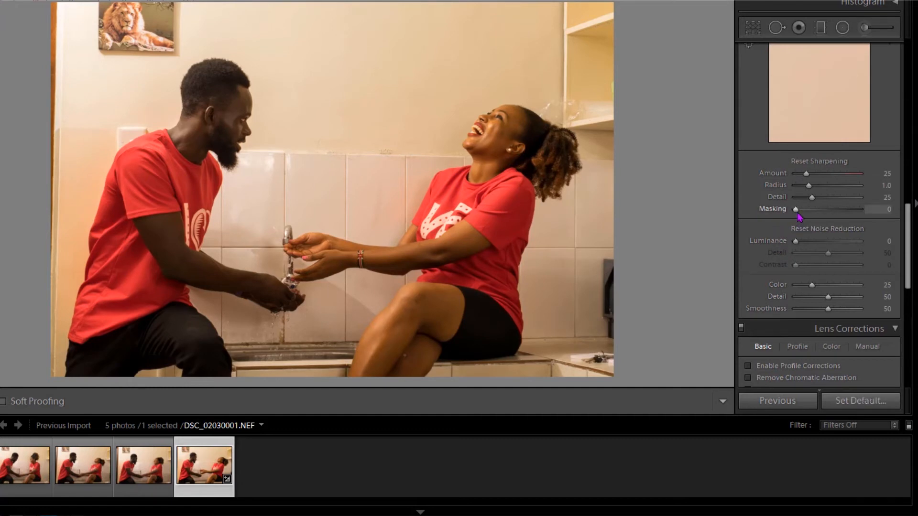
drag(796, 212, 817, 216)
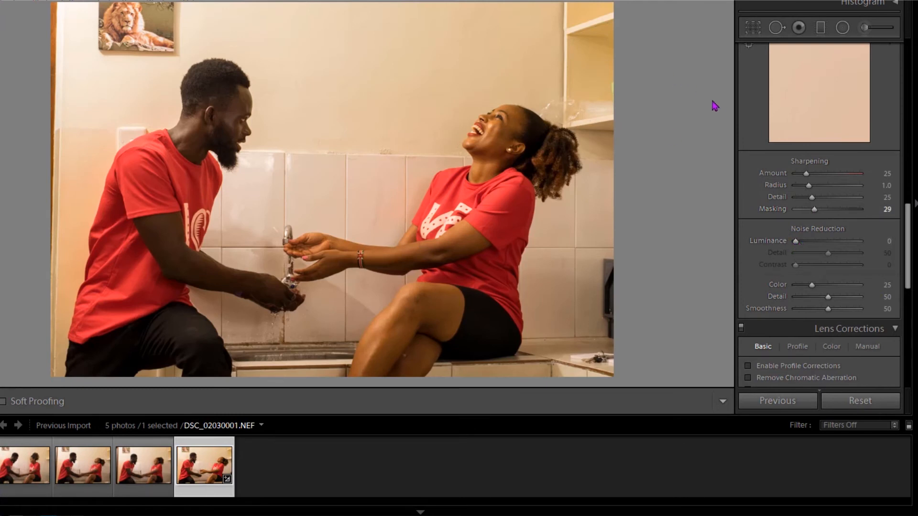
drag(797, 245, 807, 248)
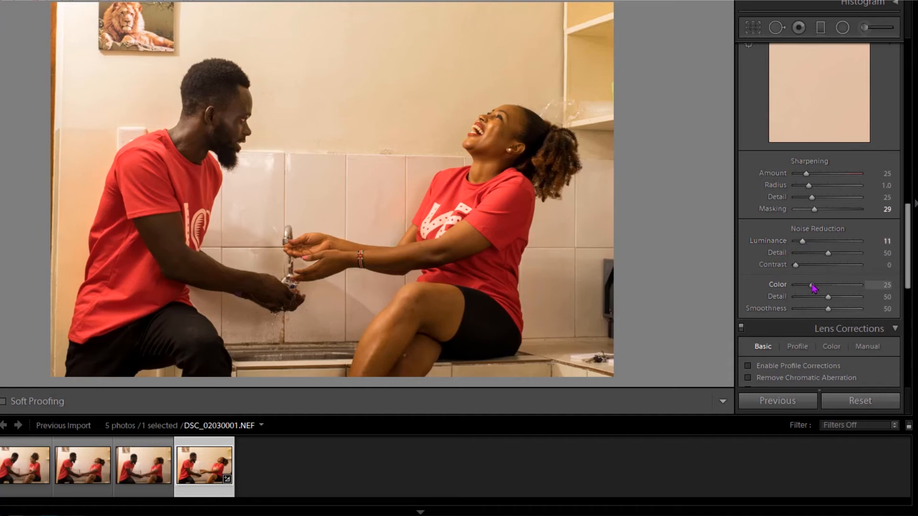
drag(812, 287, 872, 287)
- Enable profile corrections, chromatic aberration removal and Constrain Crop in the lens corrections, and inspect the man's face up close
scroll(764, 286, down, 3)
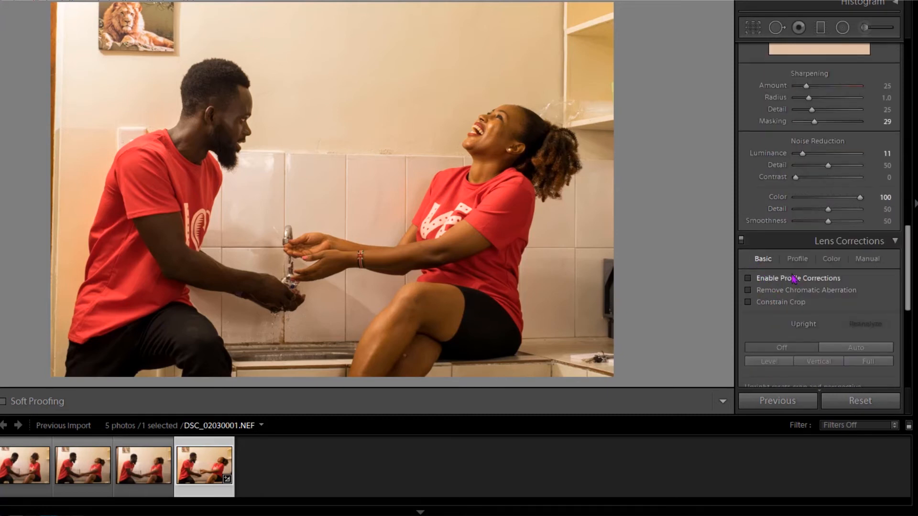
click(748, 278)
click(748, 290)
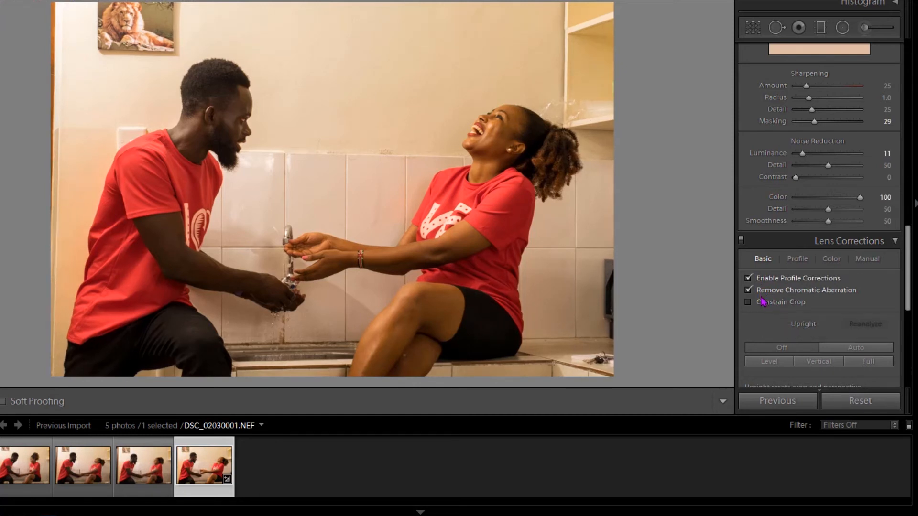
click(749, 302)
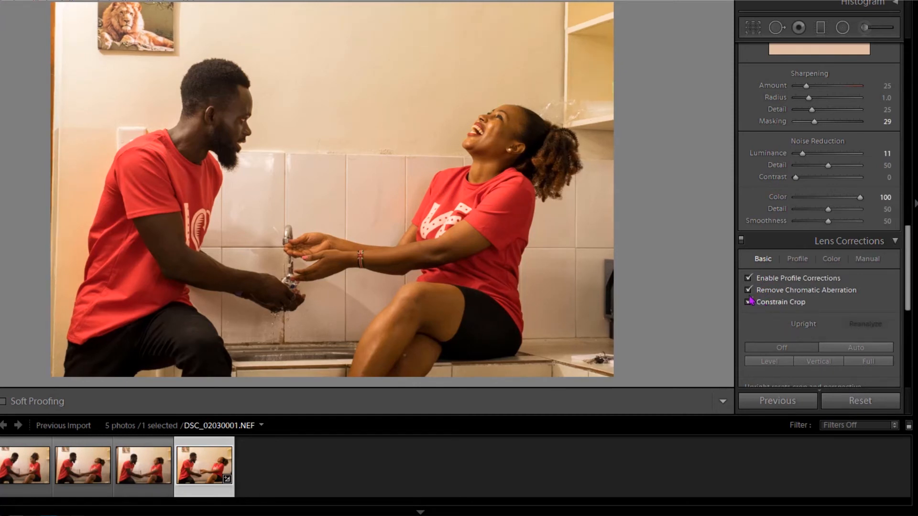
click(215, 145)
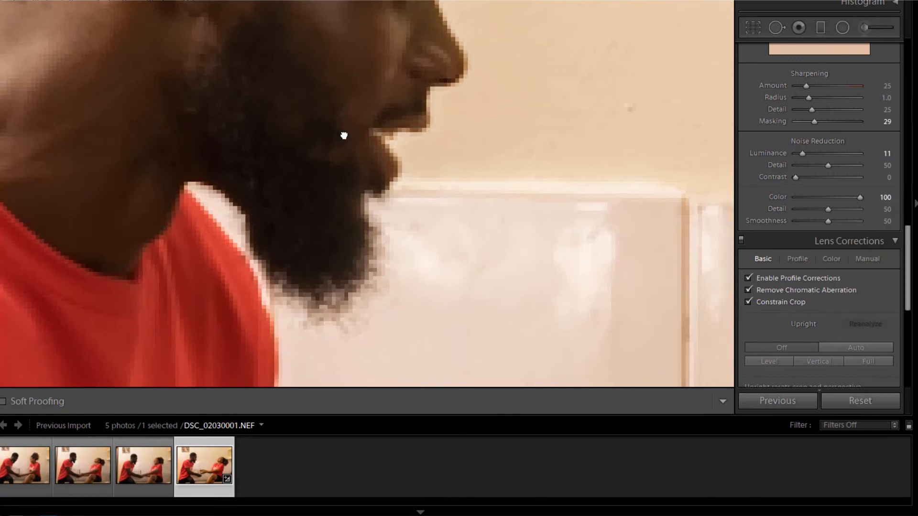
click(342, 138)
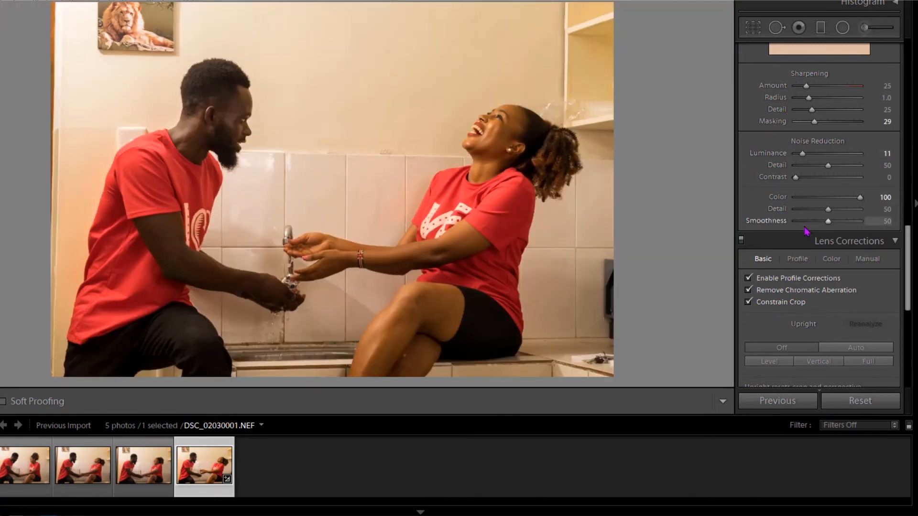
drag(908, 274, 908, 88)
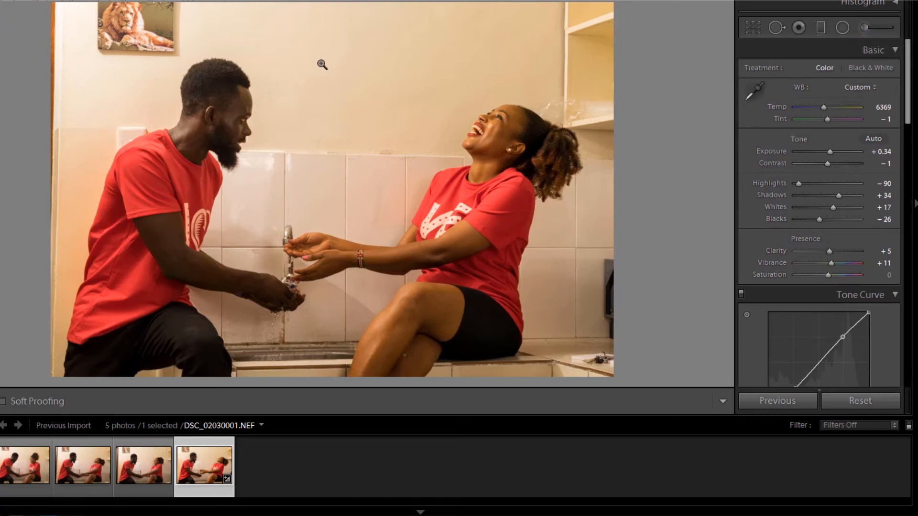
- Straighten the photo to an angle of −0.66 and narrow the crop at its sides with a custom aspect ratio
click(752, 28)
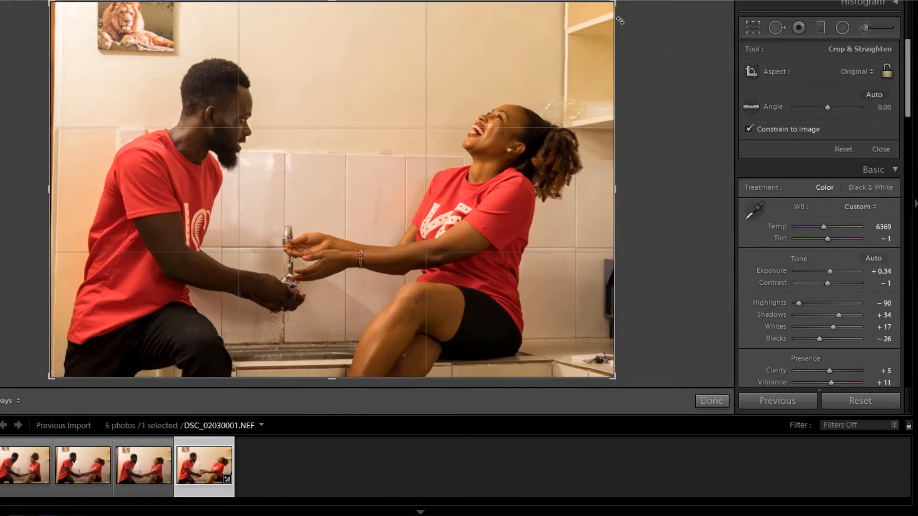
mouse_move(626, 4)
mouse_down()
mouse_move(650, 9)
mouse_move(627, 2)
mouse_up()
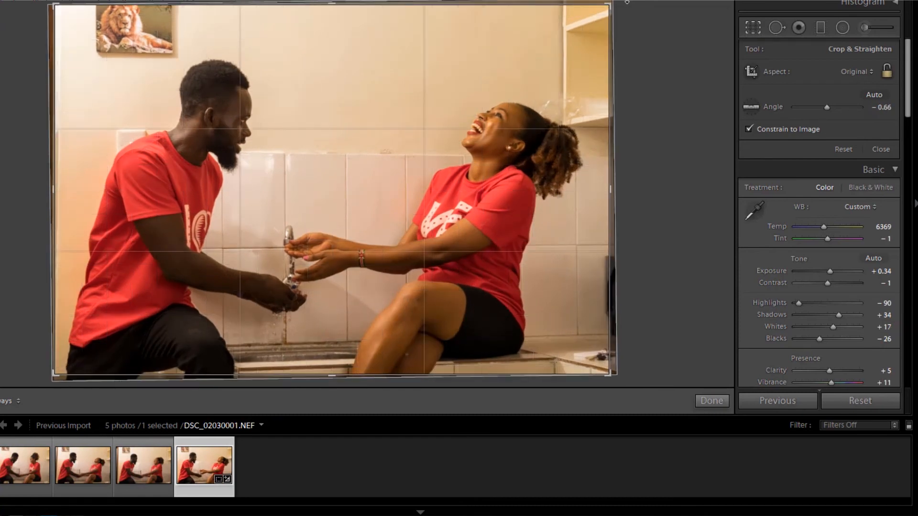
drag(423, 134, 426, 133)
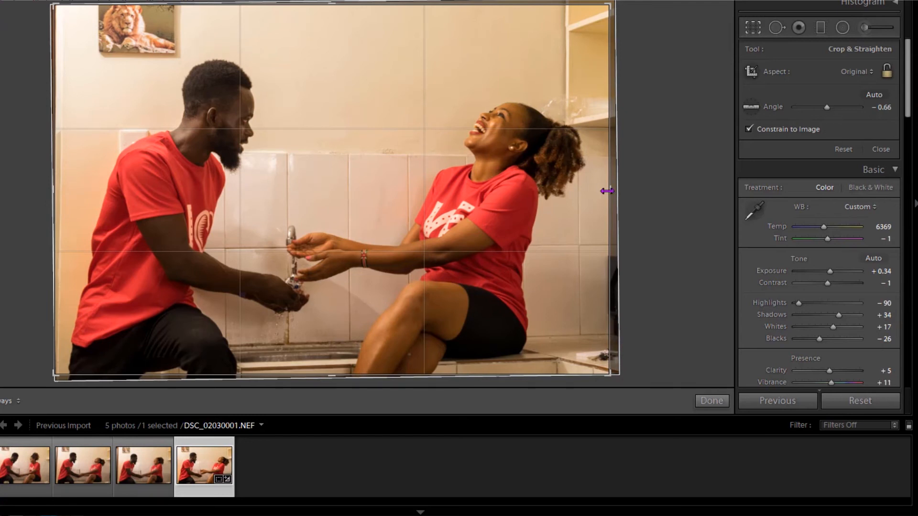
drag(605, 191, 598, 190)
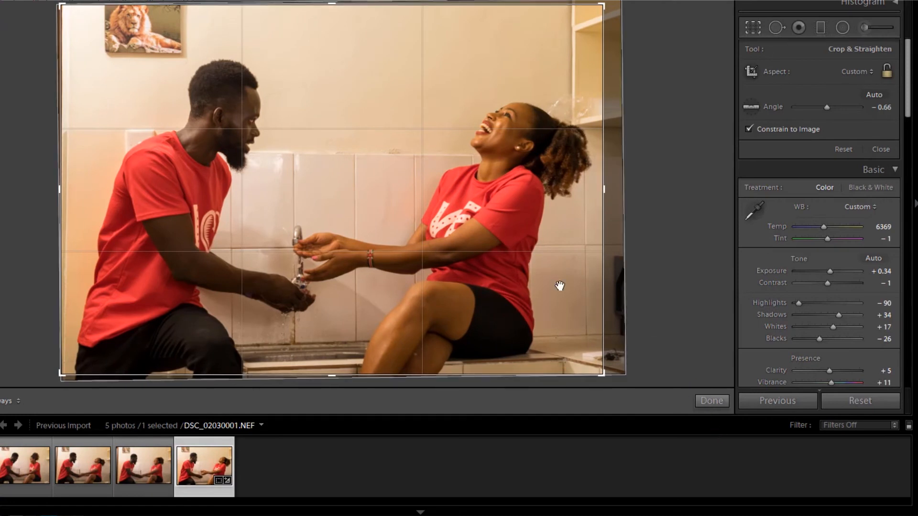
click(707, 402)
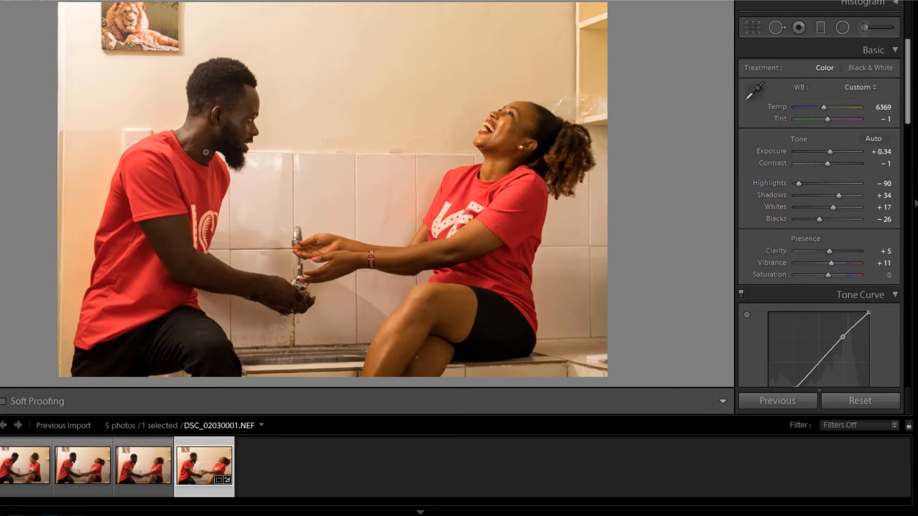
- Brush a local adjustment over the man's face using Auto Mask and brush size 6, with exposure at 0.38
click(863, 30)
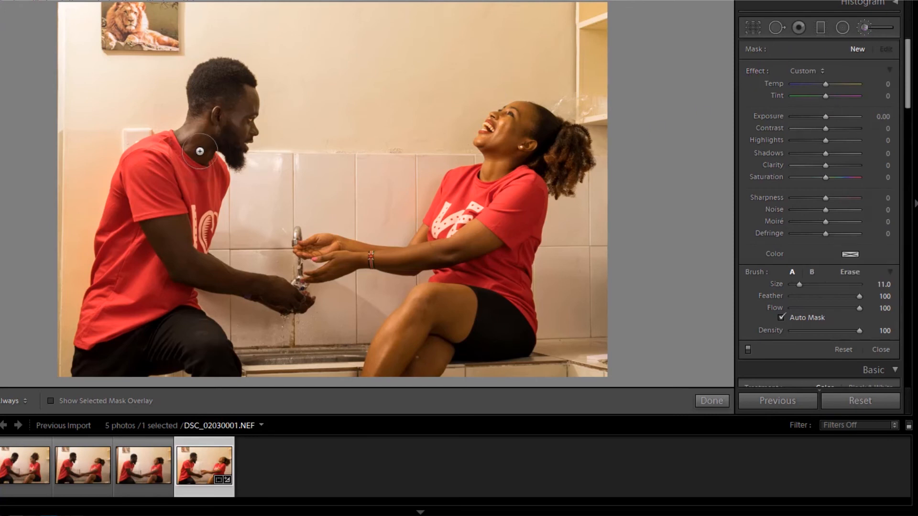
click(241, 152)
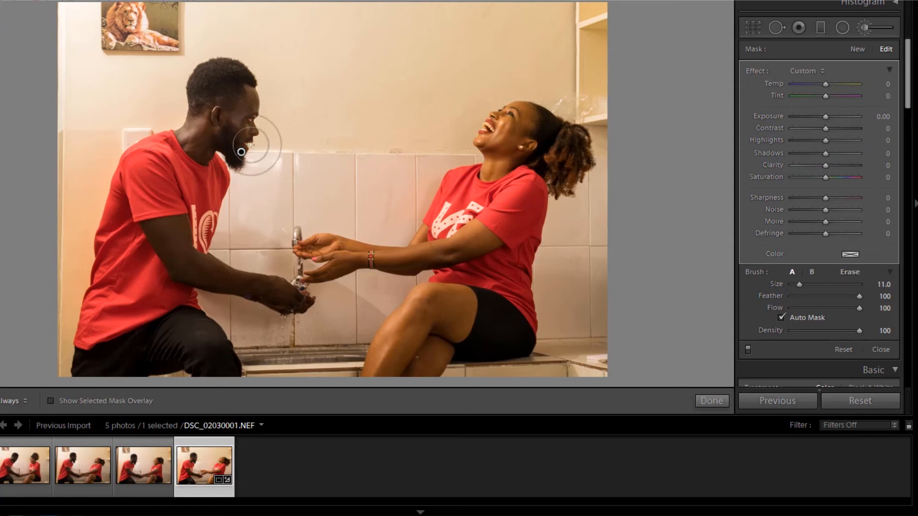
scroll(222, 134, down, 5)
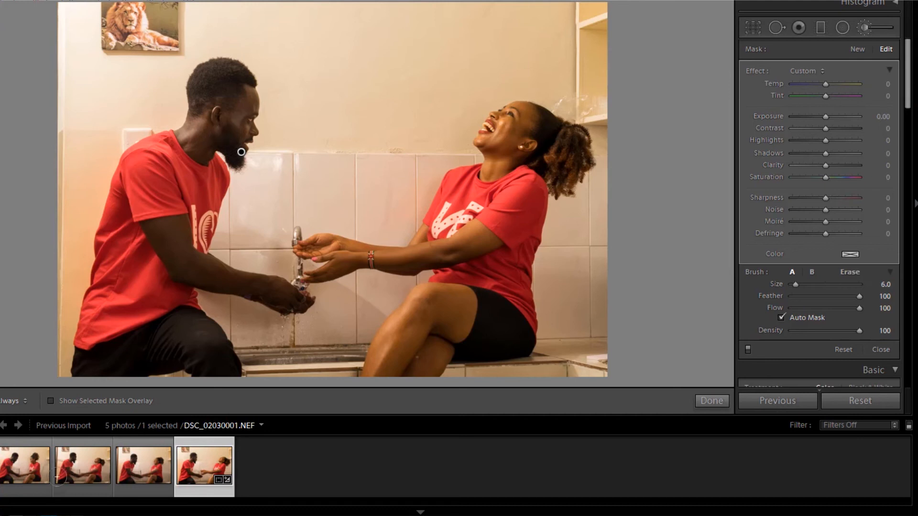
key(h)
key(h)
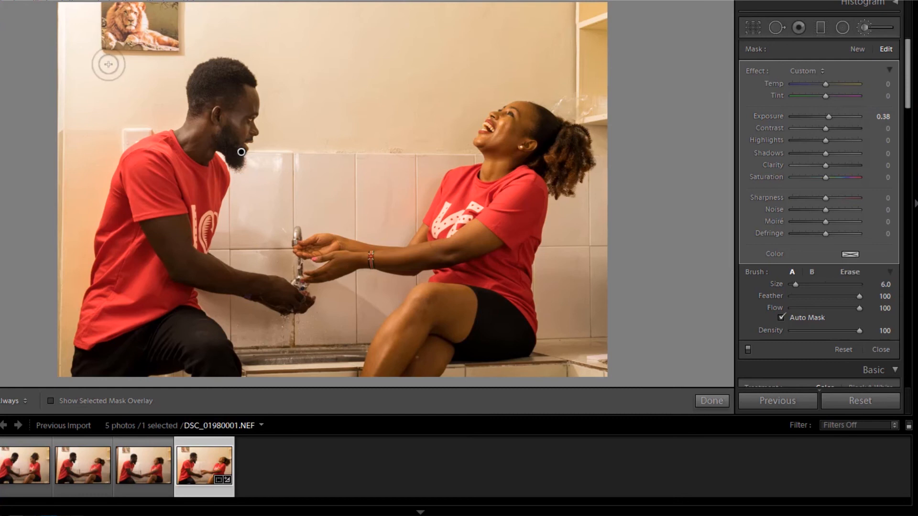
- Extend the brush mask over the man's jaw and neck at brush size 9 and finish the local adjustment
key(ctrl+equal)
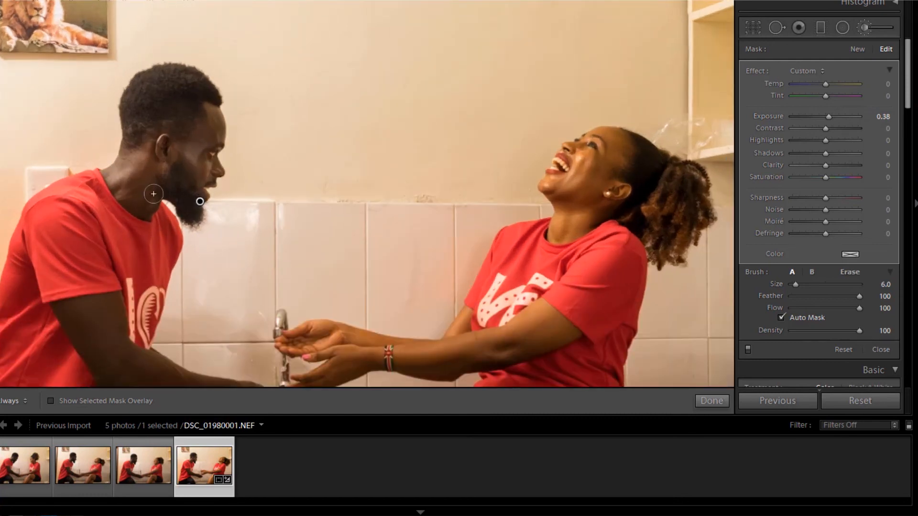
scroll(148, 195, up, 3)
key(h)
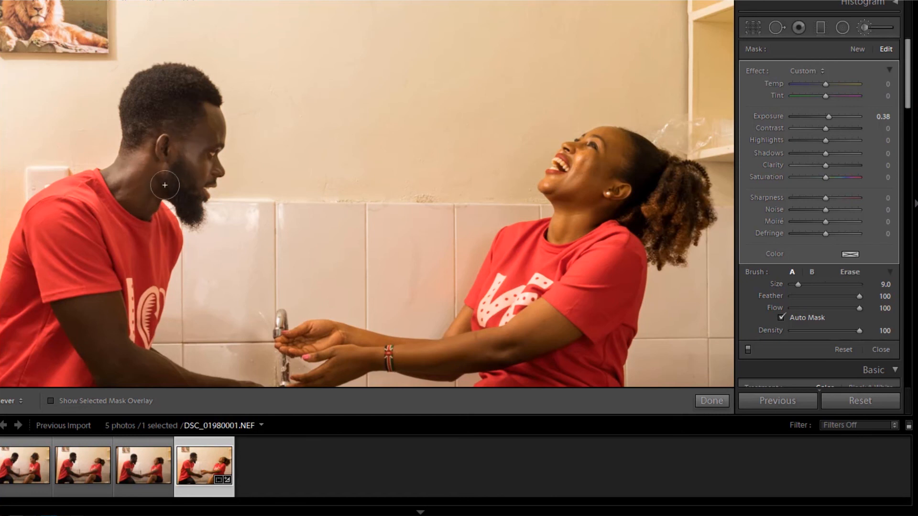
key(h)
click(712, 401)
- Set the photo's overall Shadows to +38
click(361, 222)
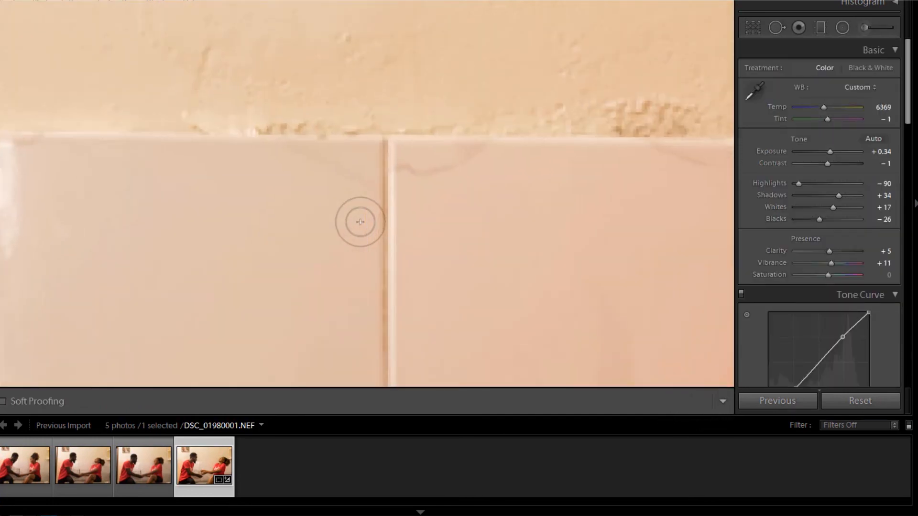
click(361, 222)
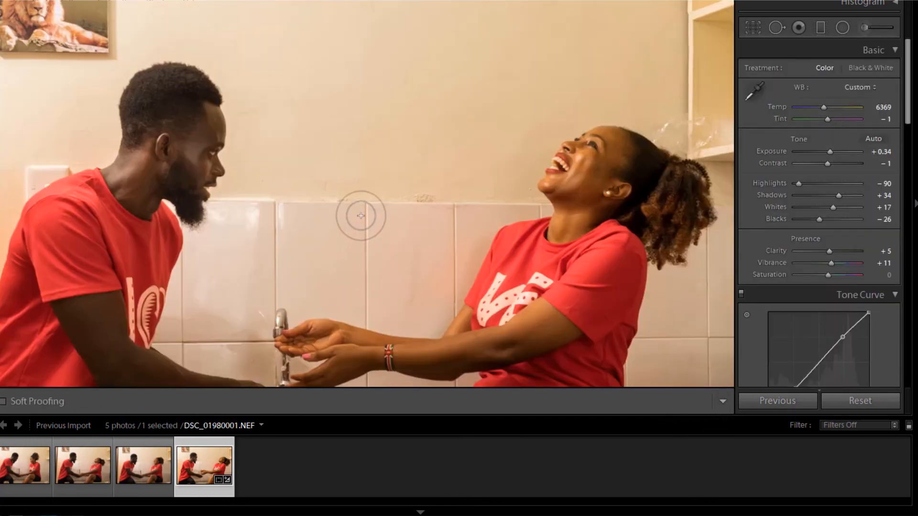
click(360, 215)
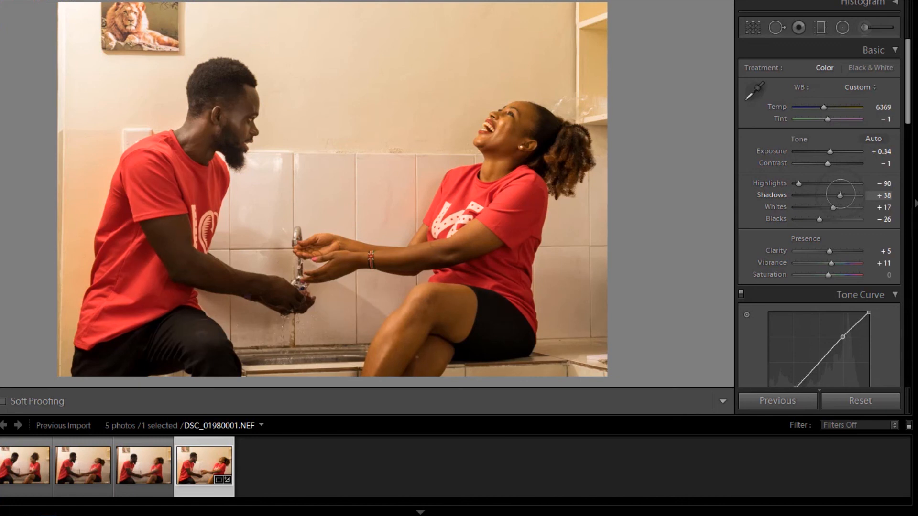
- Compare the edited photo with the original by resetting all settings and switching between the reset and Shadows +38 history states
click(1, 204)
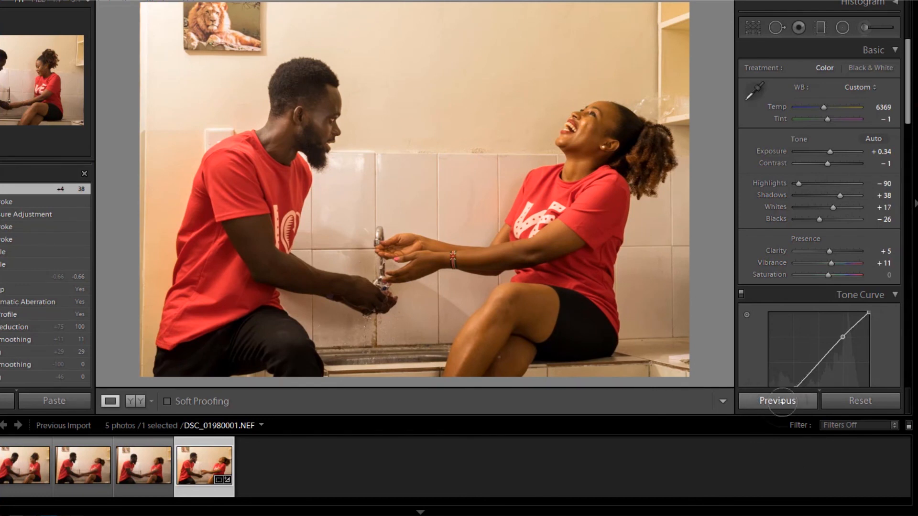
click(860, 402)
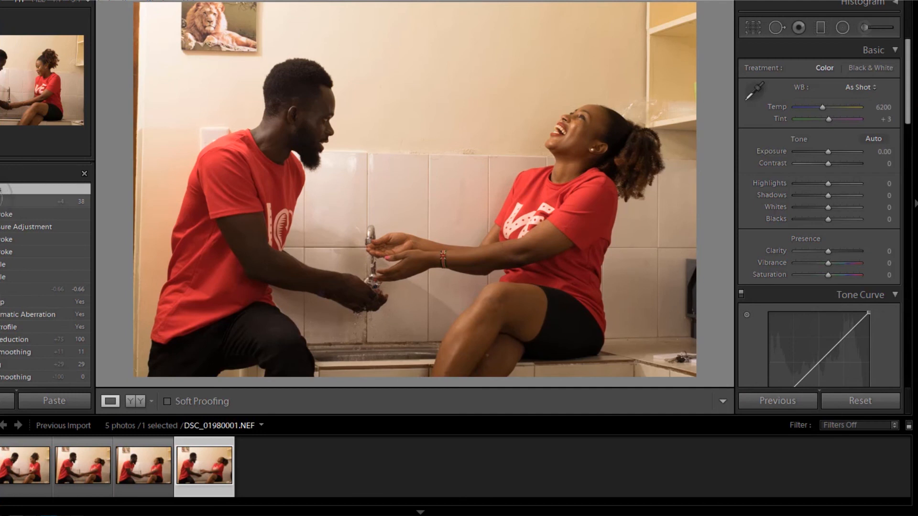
click(3, 201)
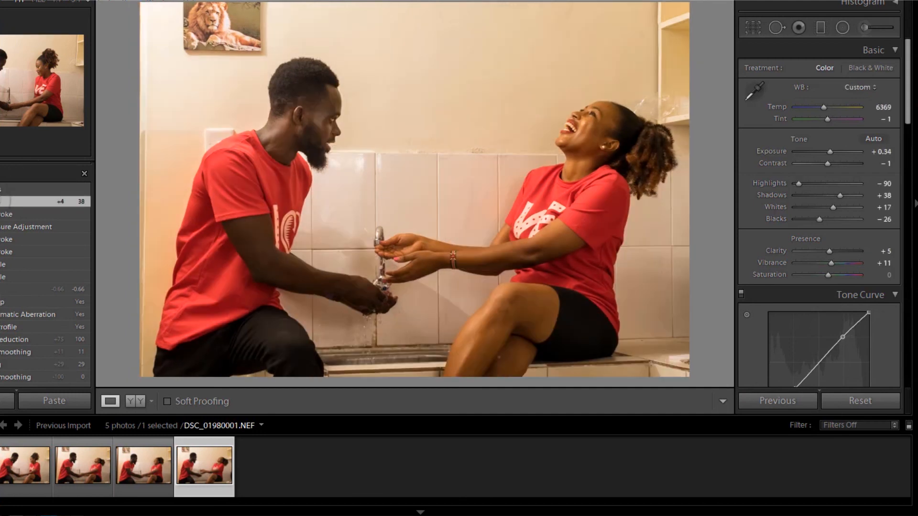
click(9, 189)
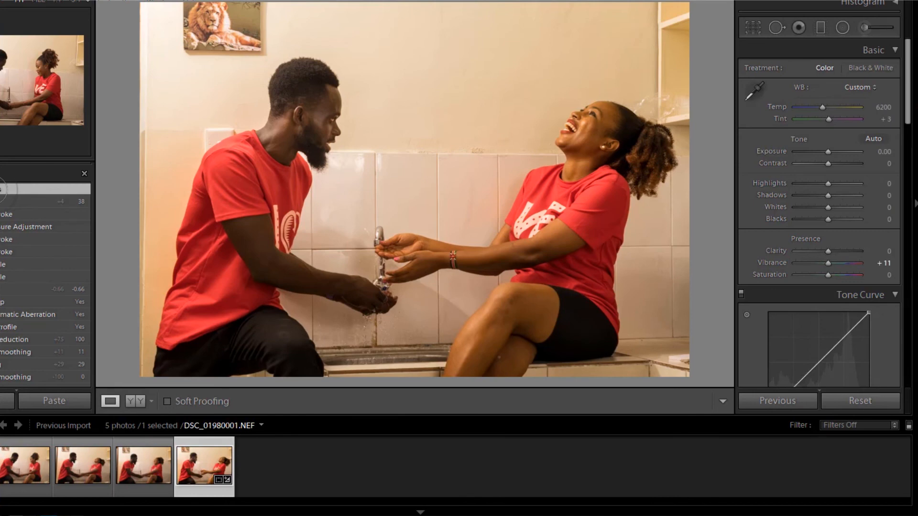
click(5, 201)
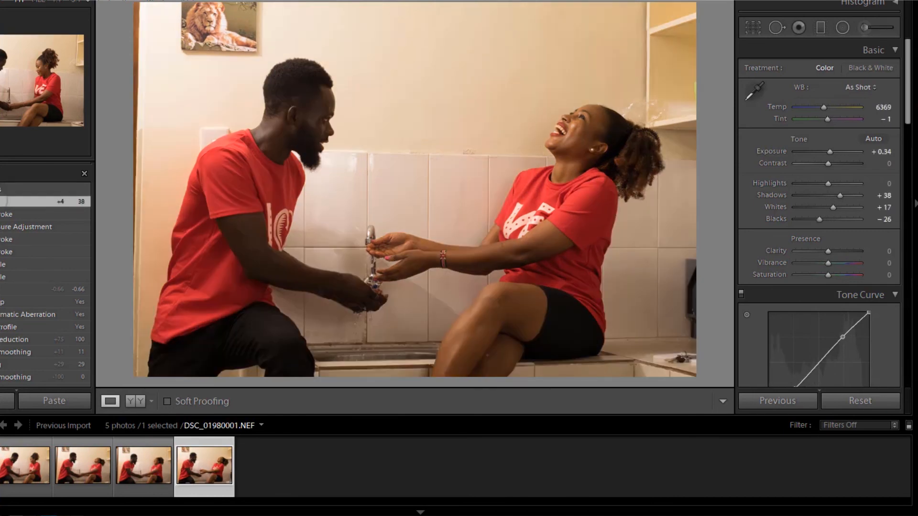
key(F7)
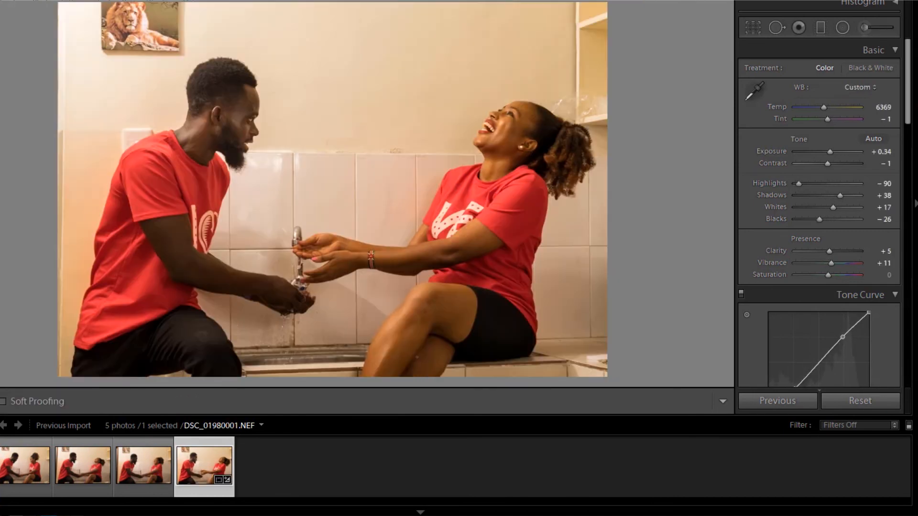
mouse_move(1, 203)
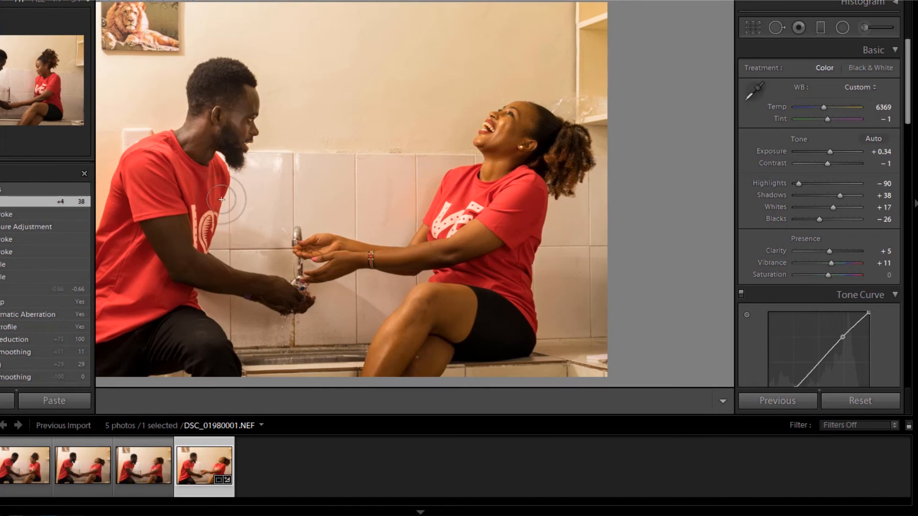